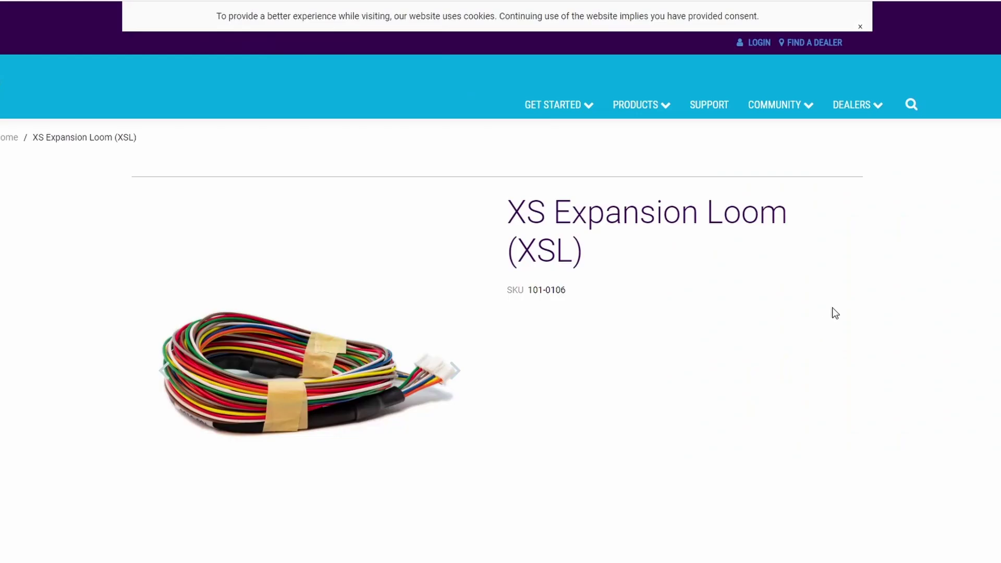
# Step: Advance the XS Expansion Loom carousel to the boxed loom photo and review the Details list
pyautogui.scroll(-4, 836, 313)
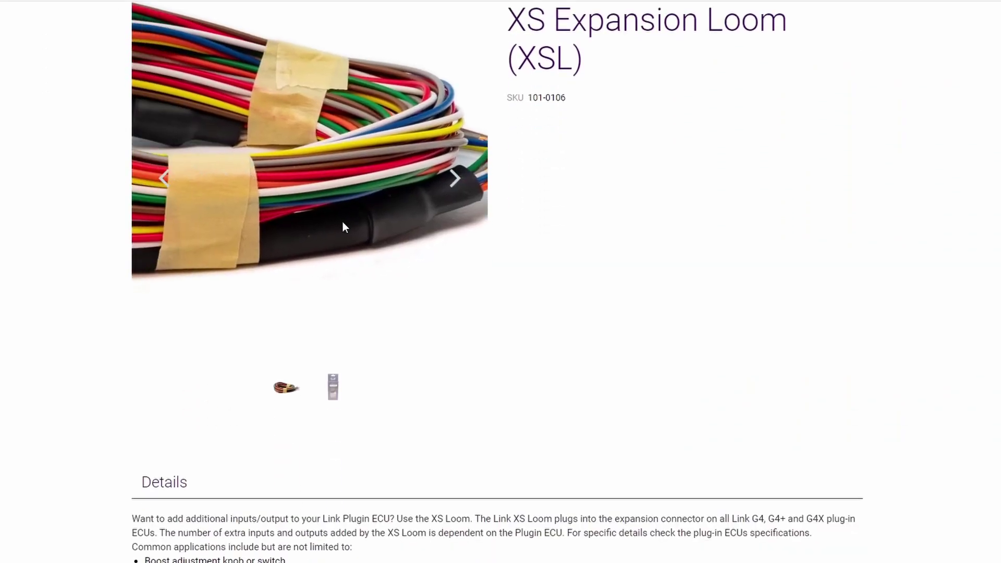
pyautogui.click(455, 180)
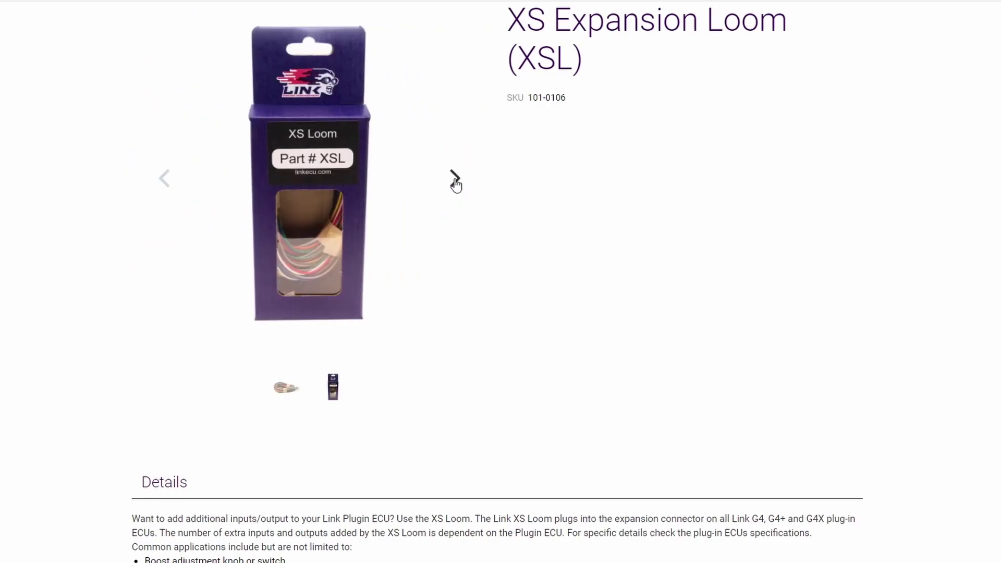
pyautogui.scroll(-6, 657, 279)
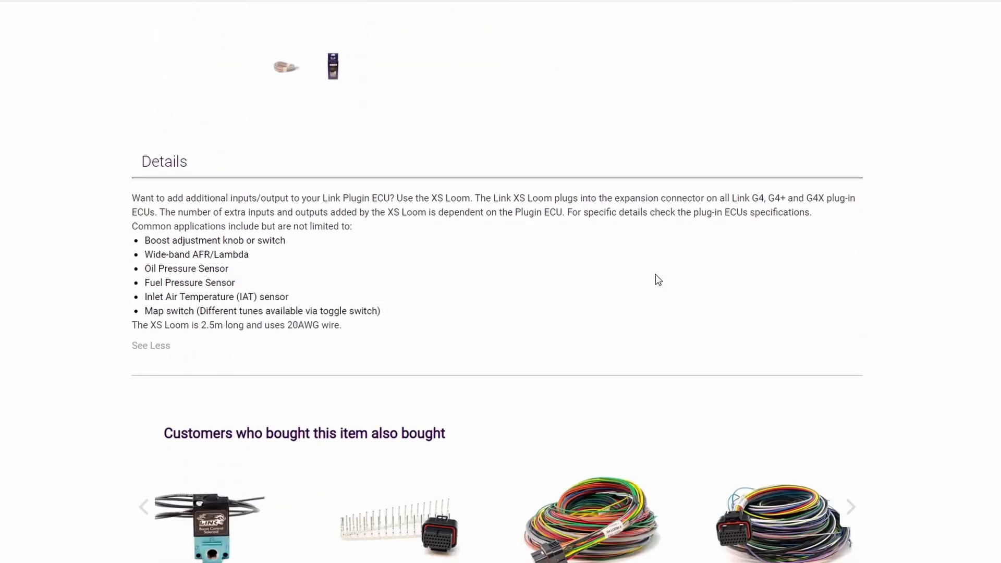
pyautogui.scroll(10, 657, 280)
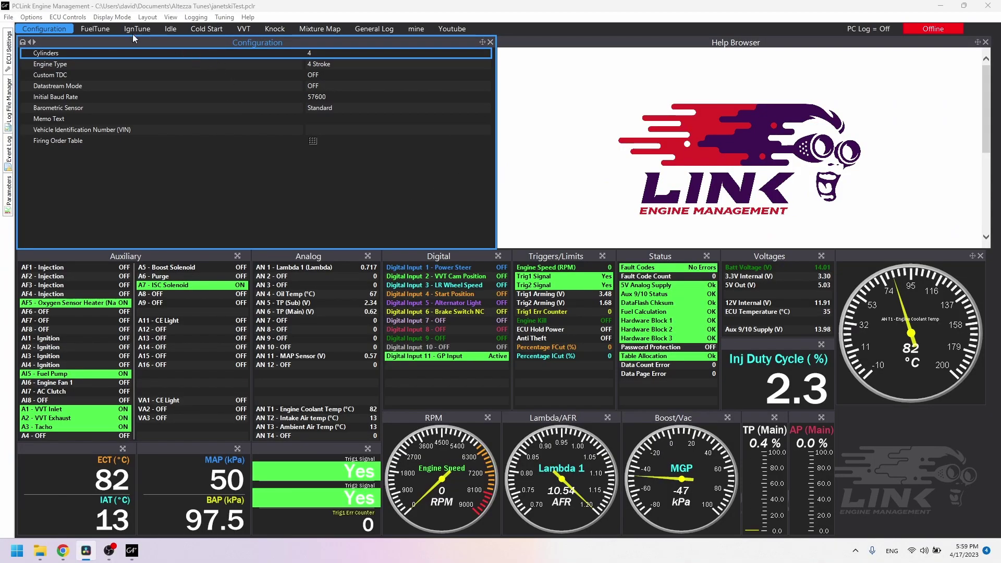
pyautogui.click(108, 30)
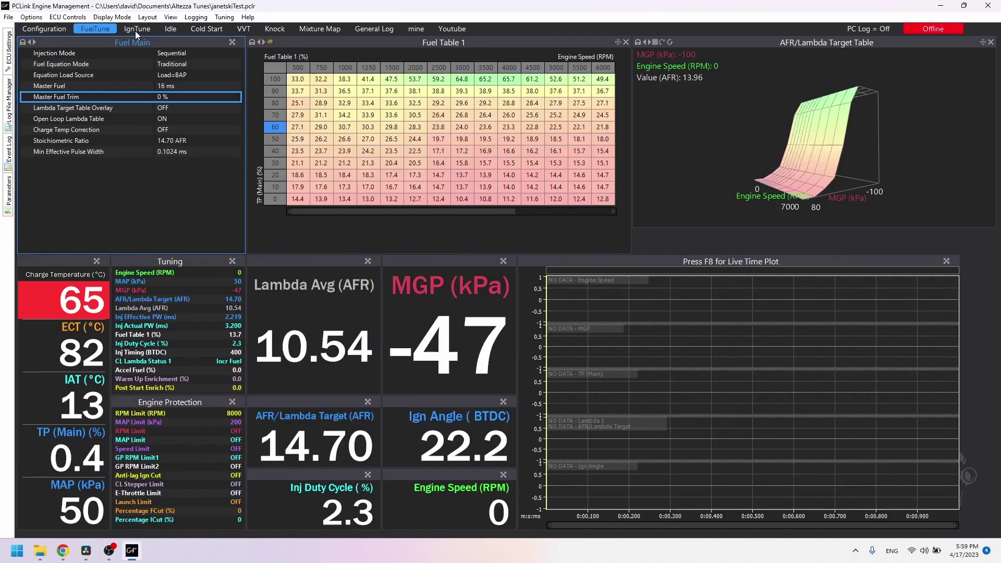
pyautogui.click(135, 30)
pyautogui.click(173, 30)
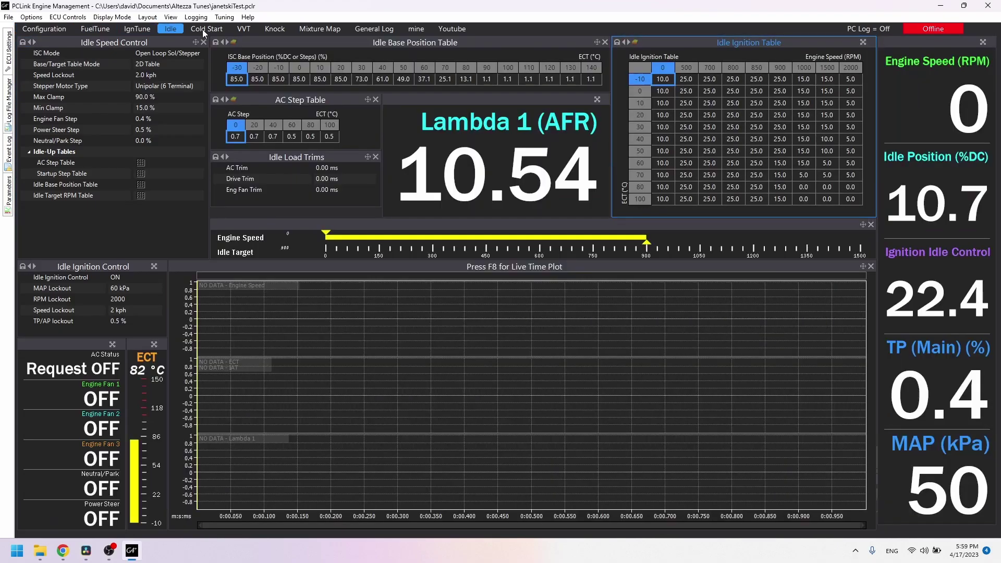
pyautogui.click(202, 29)
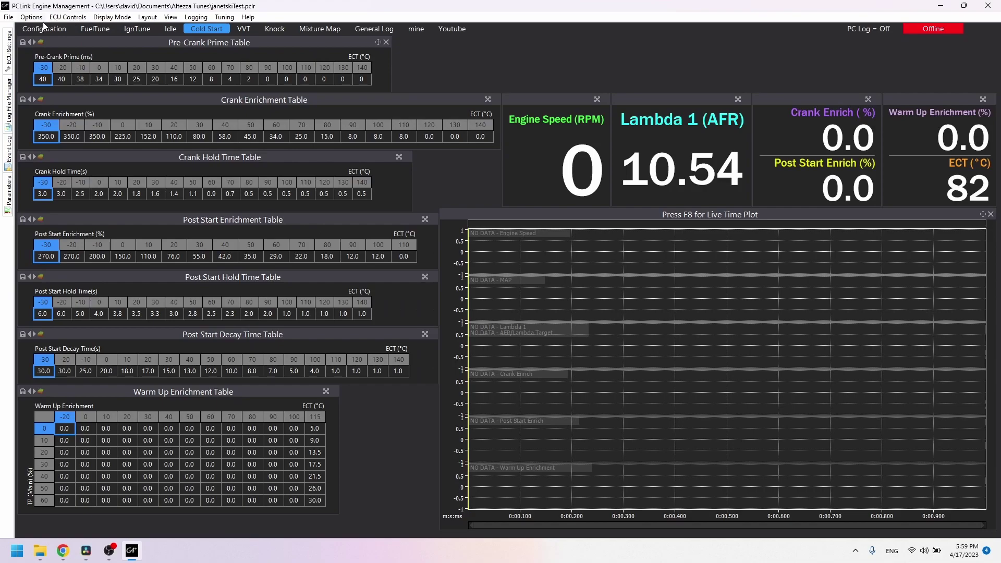
pyautogui.click(46, 29)
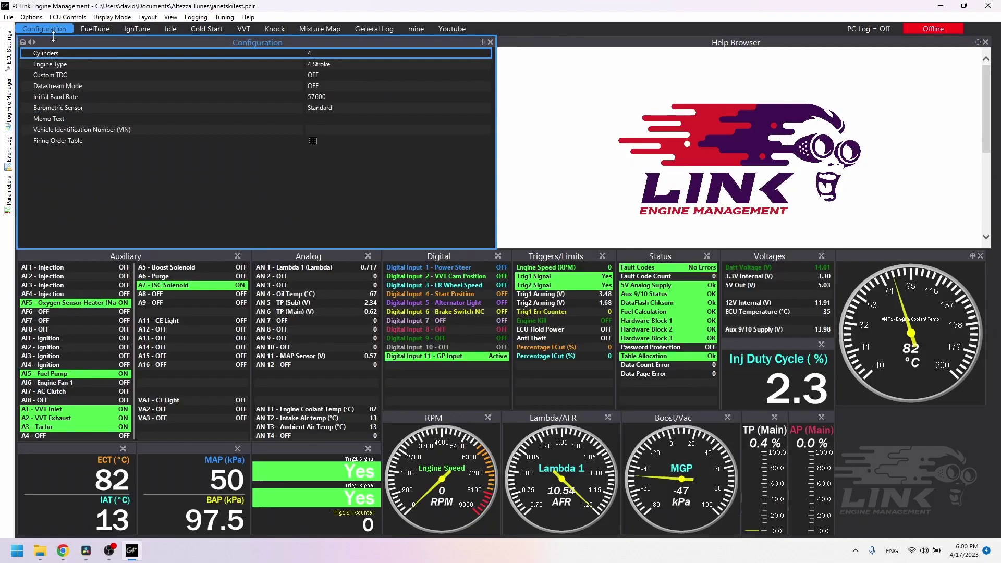
# Step: Show the ECU Settings tree with its Analog Inputs section expanded
pyautogui.click(9, 49)
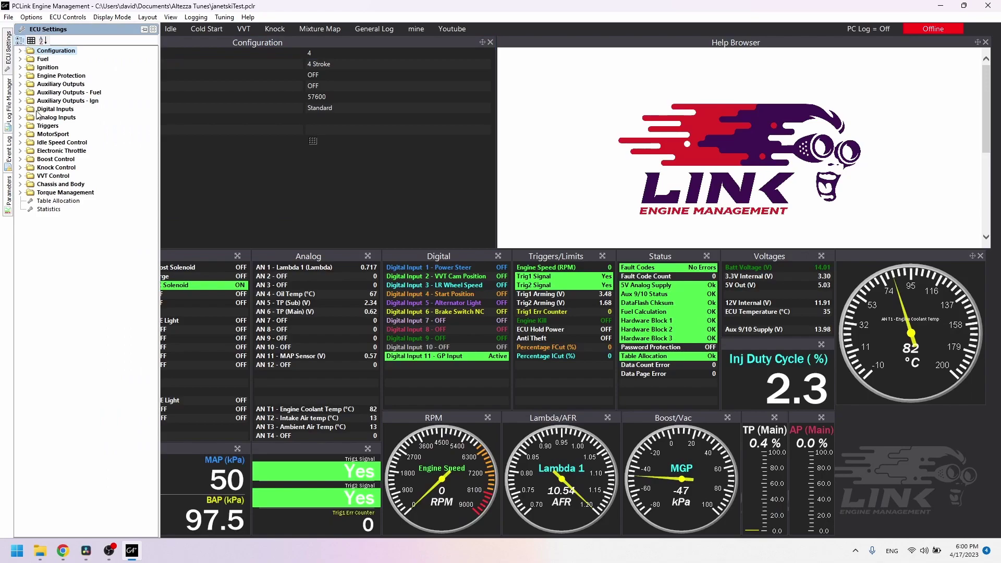
pyautogui.click(21, 118)
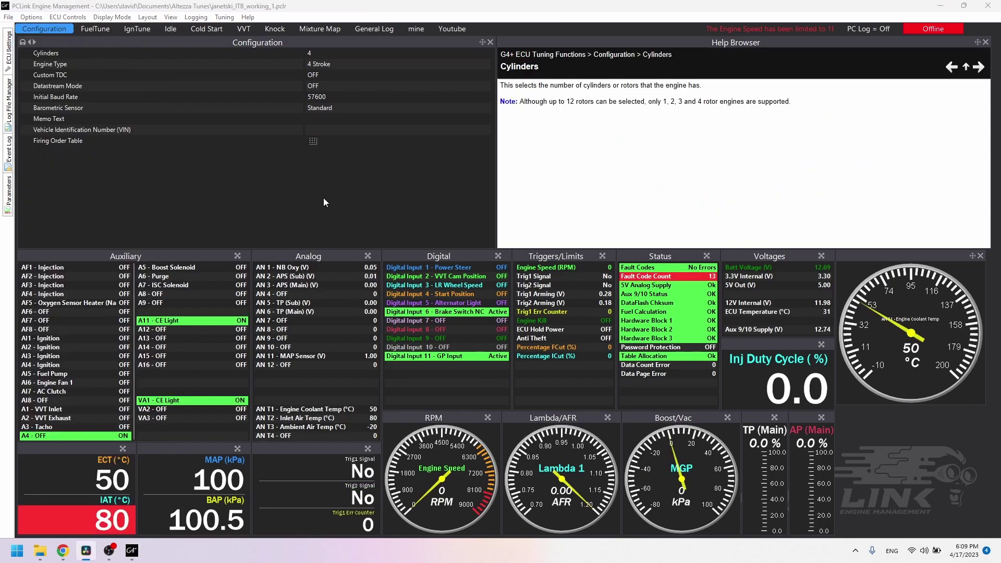
# Step: Expand Analog Inputs and open the AN Volt 2 and AN Volt 3 settings
pyautogui.click(11, 63)
pyautogui.click(20, 117)
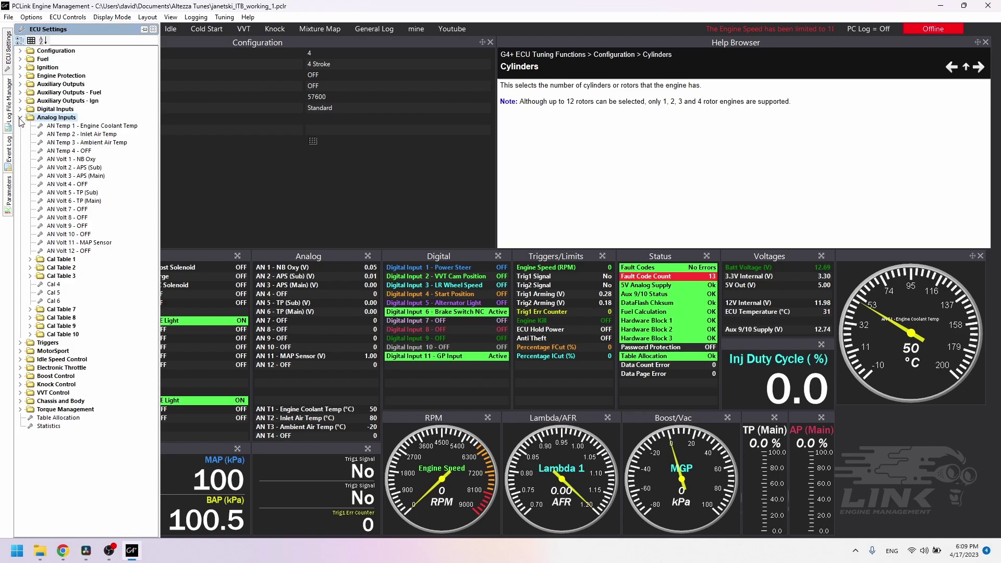
pyautogui.doubleClick(58, 167)
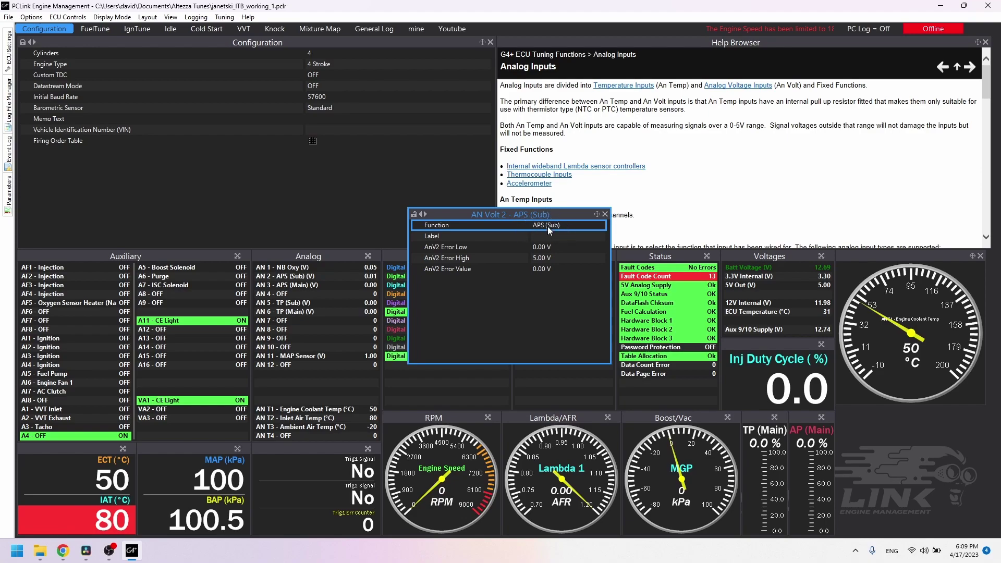
pyautogui.moveTo(10, 61)
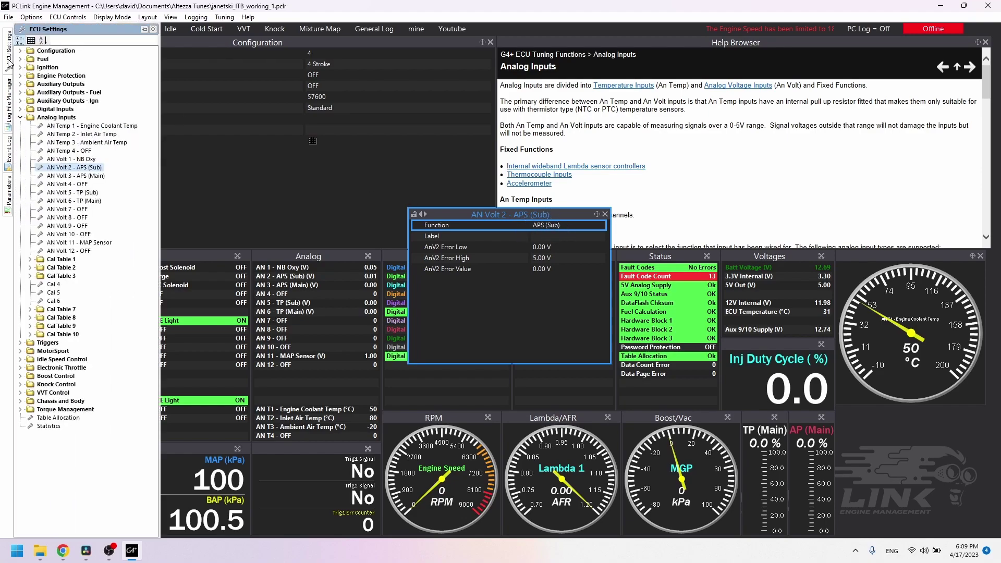
pyautogui.doubleClick(86, 176)
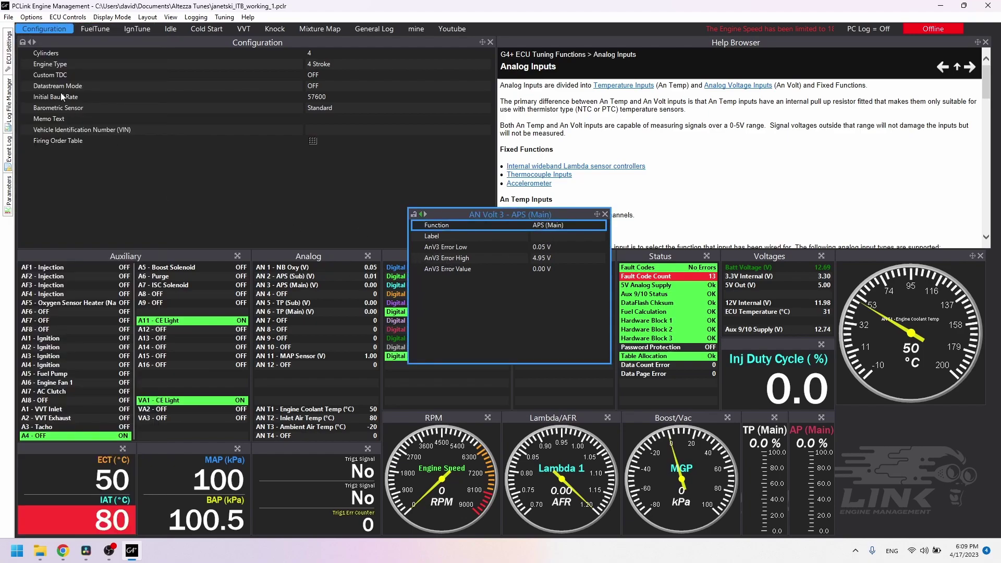
# Step: Return to AN Volt 2 and list the functions available for it, currently APS (Sub)
pyautogui.moveTo(10, 64)
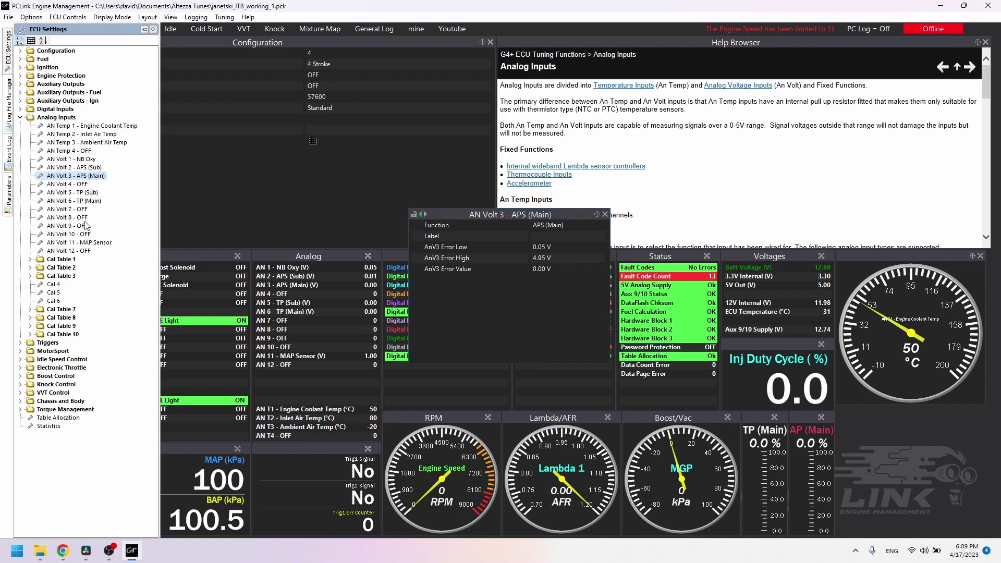
pyautogui.click(94, 168)
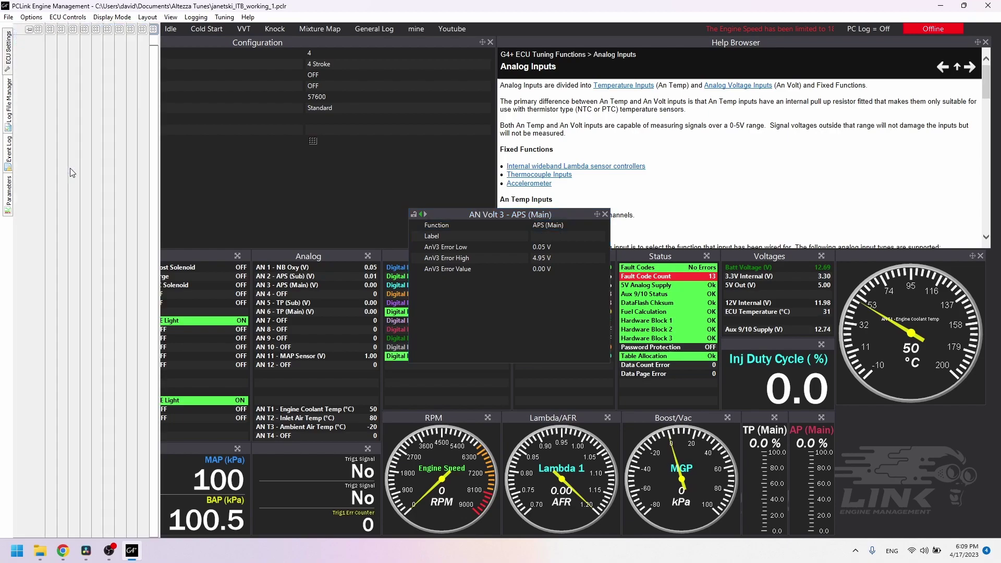
pyautogui.click(562, 223)
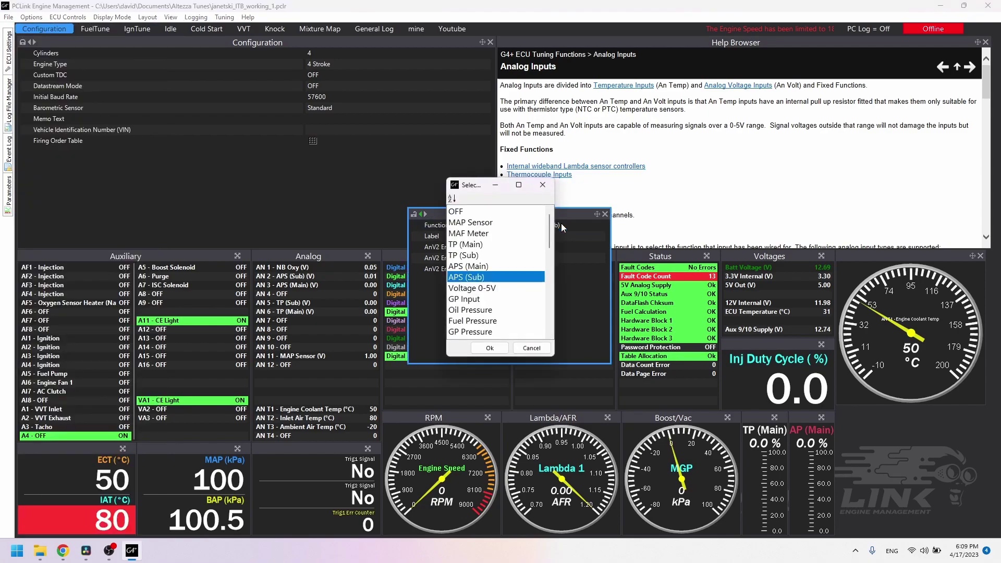
pyautogui.scroll(-2, 472, 258)
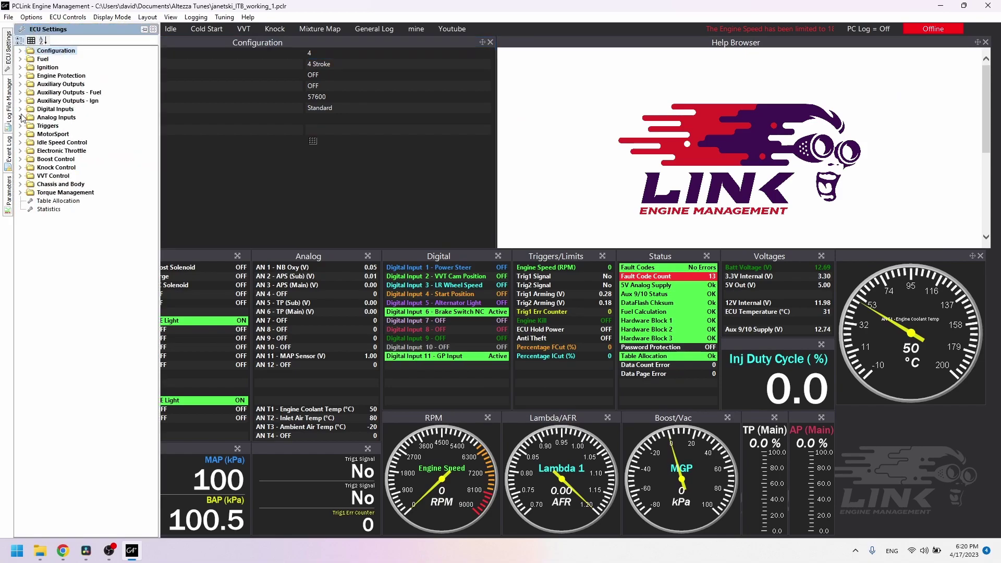
# Step: Change the unused AN Volt 4 function to GP Temp (Ext Pullup)
pyautogui.click(21, 118)
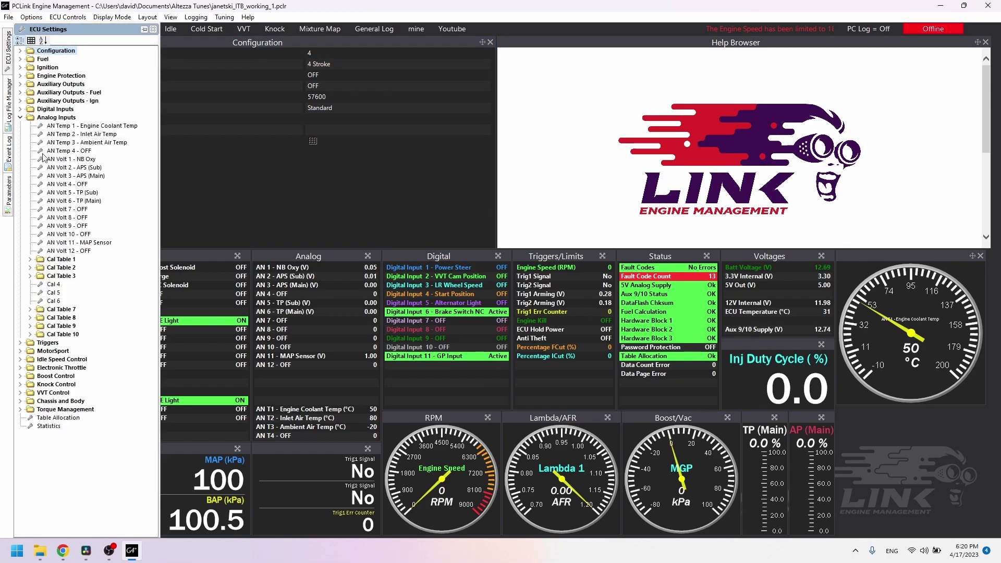
pyautogui.click(49, 183)
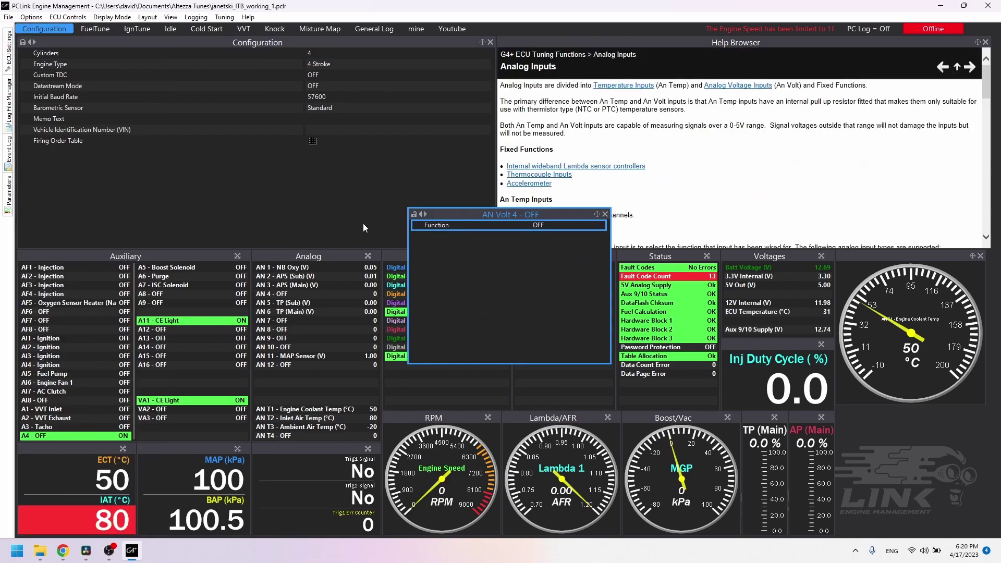
pyautogui.doubleClick(446, 226)
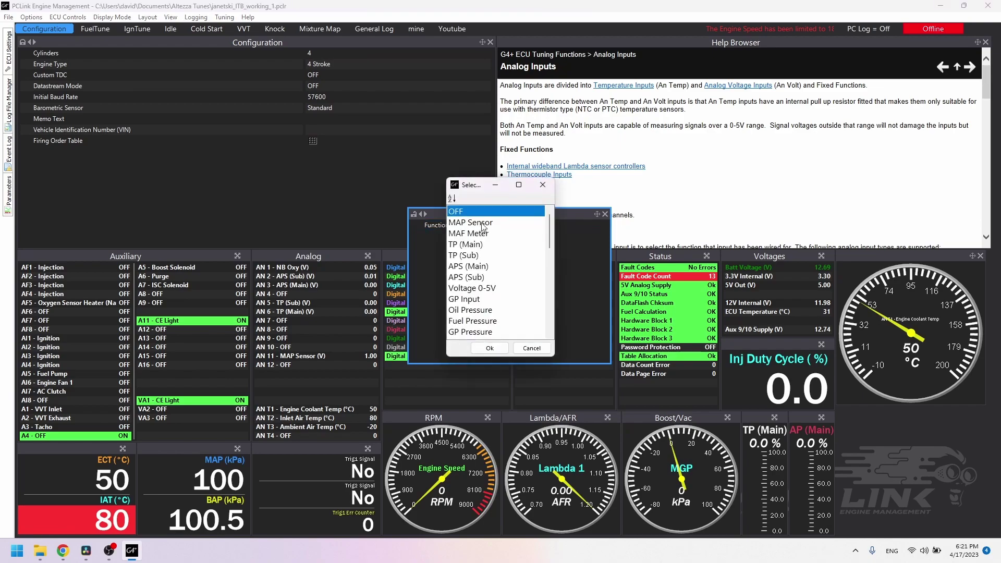
pyautogui.scroll(-1, 490, 261)
pyautogui.scroll(-1, 490, 262)
pyautogui.click(493, 321)
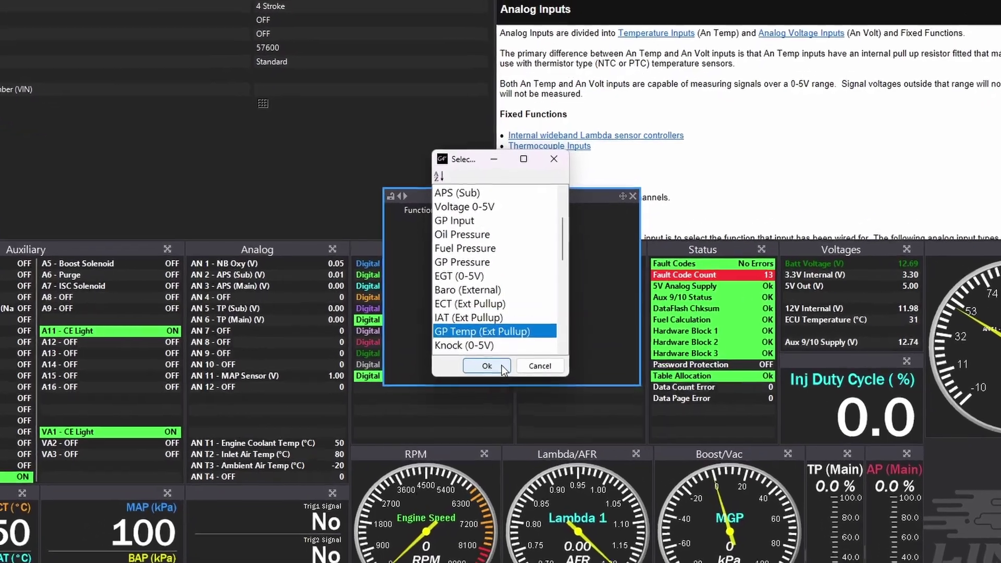
pyautogui.click(500, 349)
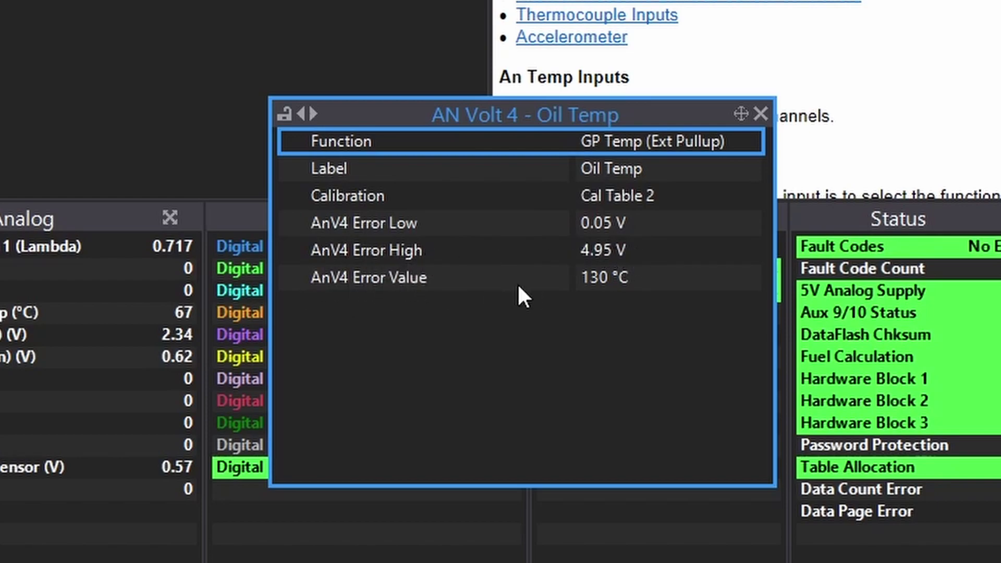
pyautogui.doubleClick(597, 280)
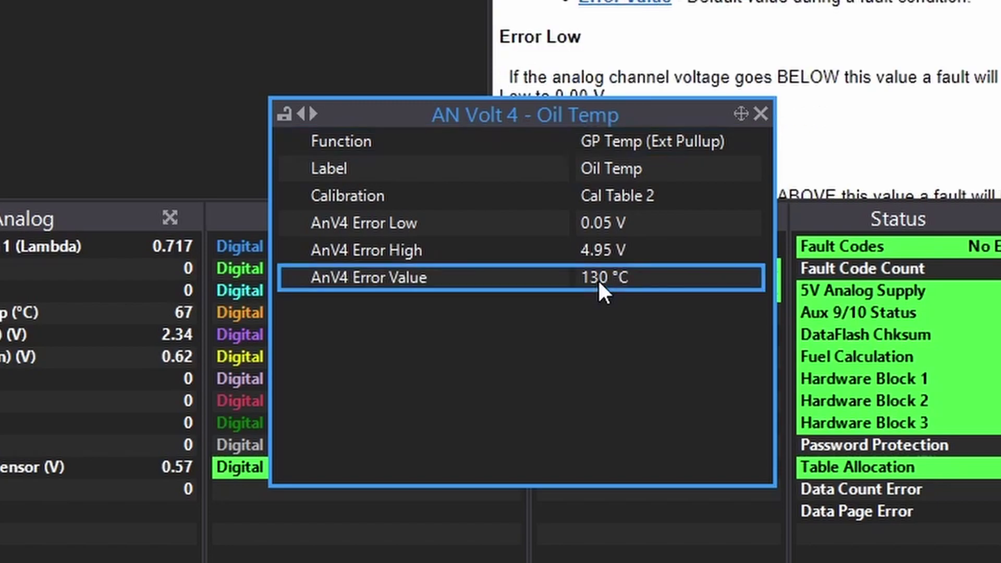
pyautogui.click(499, 318)
pyautogui.doubleClick(647, 194)
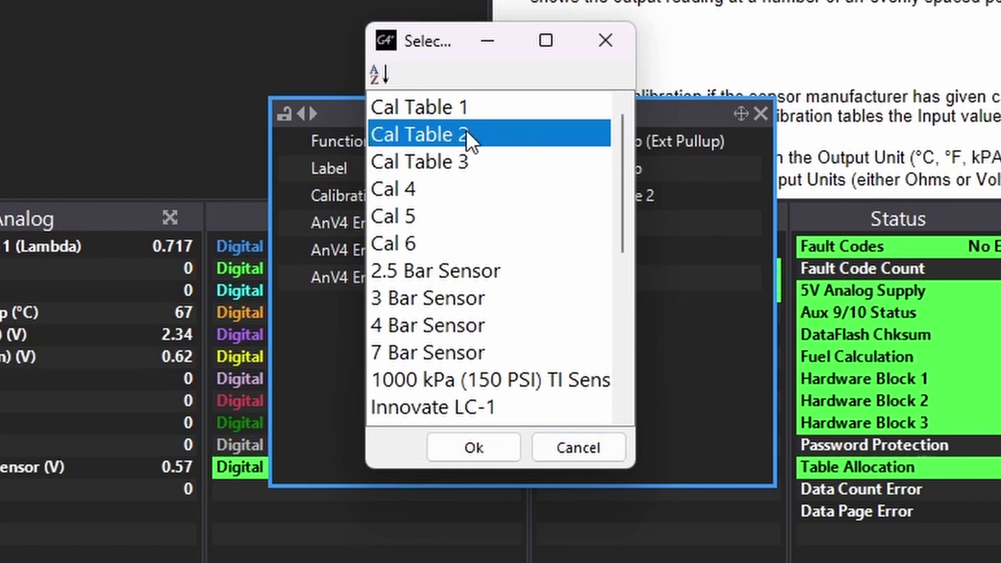
# Step: Keep the calibration at Cal Table 2 and open the Cal Table 2 - Oil Temp Sensor settings
pyautogui.click(562, 446)
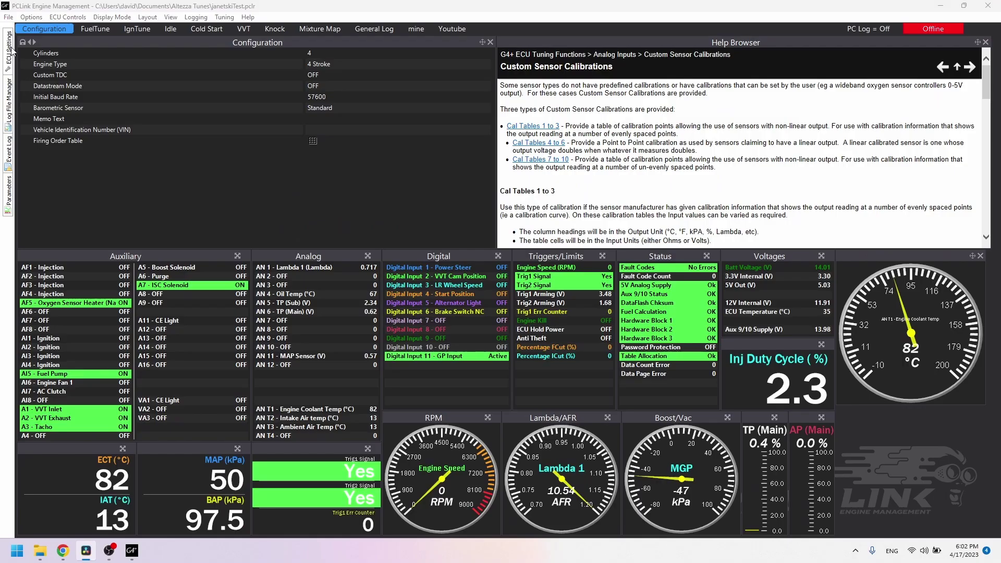
pyautogui.moveTo(8, 52)
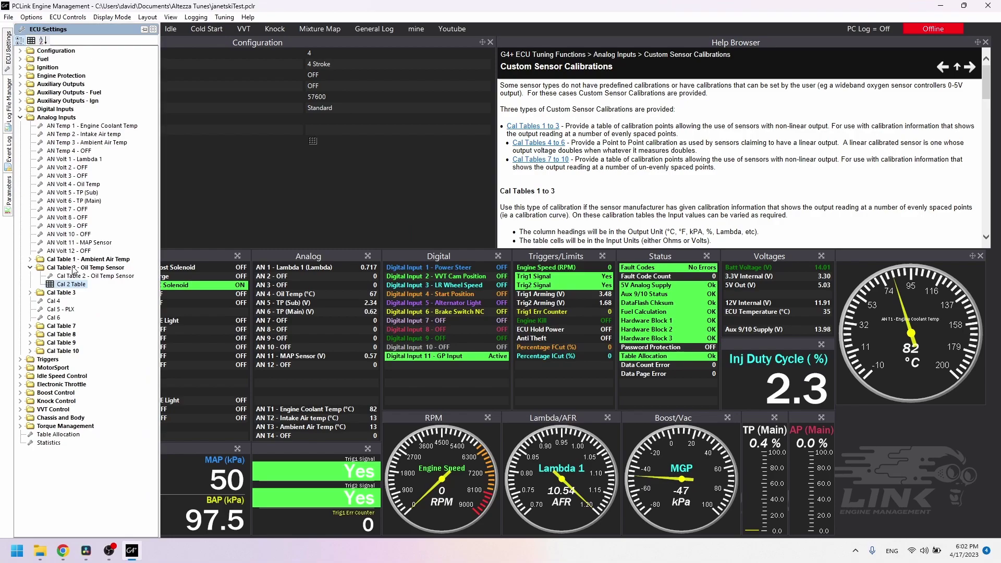
pyautogui.doubleClick(78, 282)
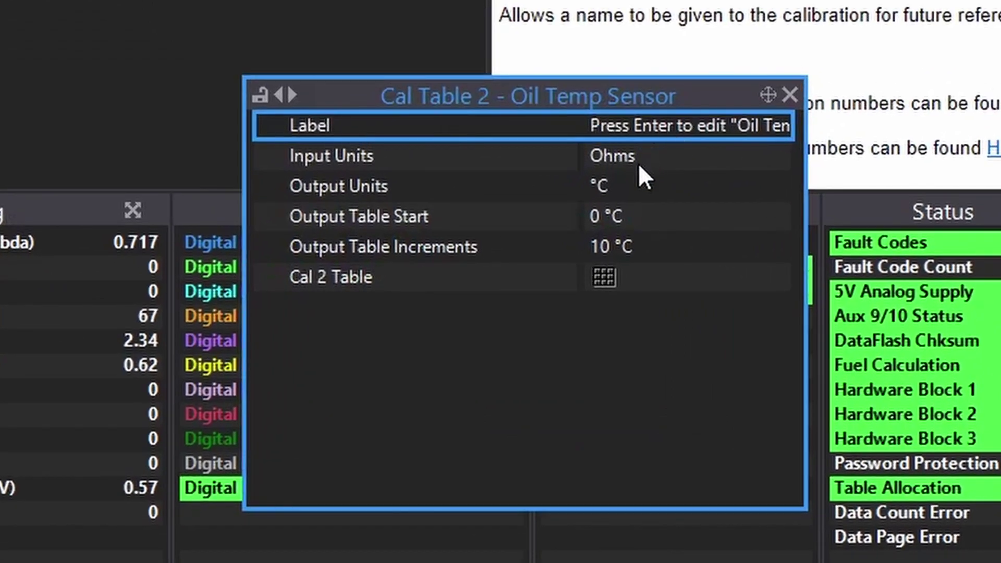
# Step: Verify Ohms input, °C output, a 0 °C start and 10 °C increments, then select Cal 2 Table
pyautogui.click(638, 164)
pyautogui.click(635, 191)
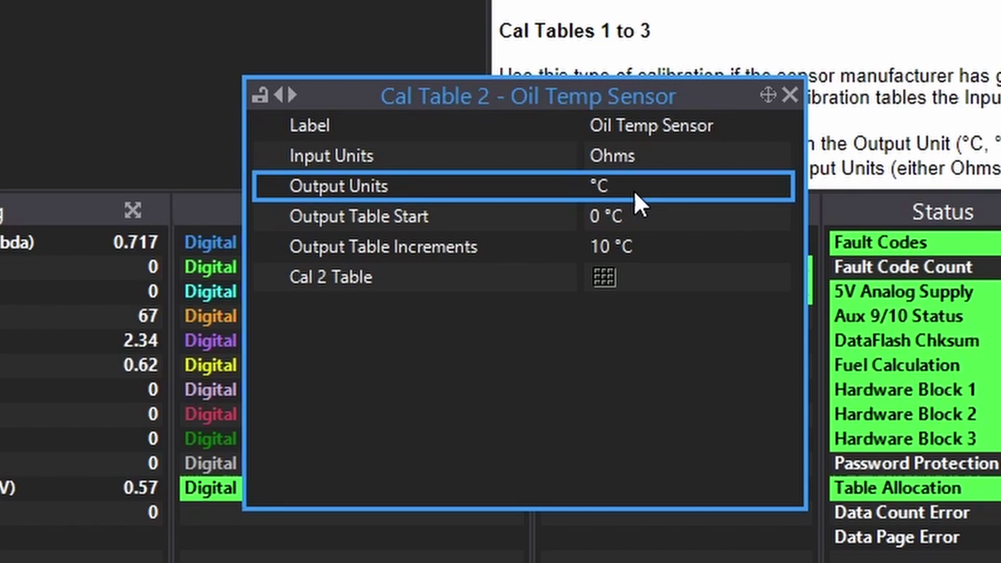
pyautogui.click(646, 220)
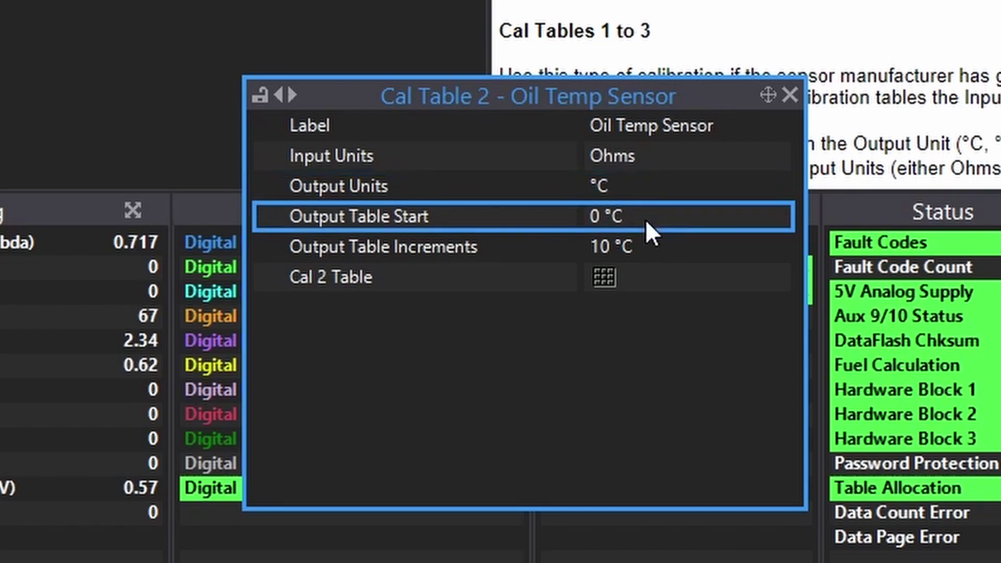
pyautogui.click(662, 253)
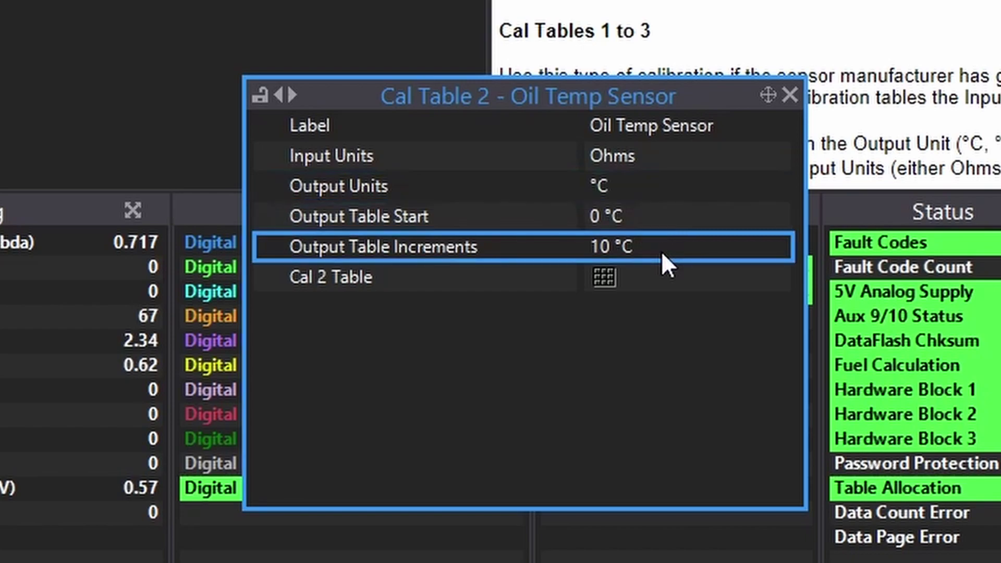
pyautogui.click(613, 283)
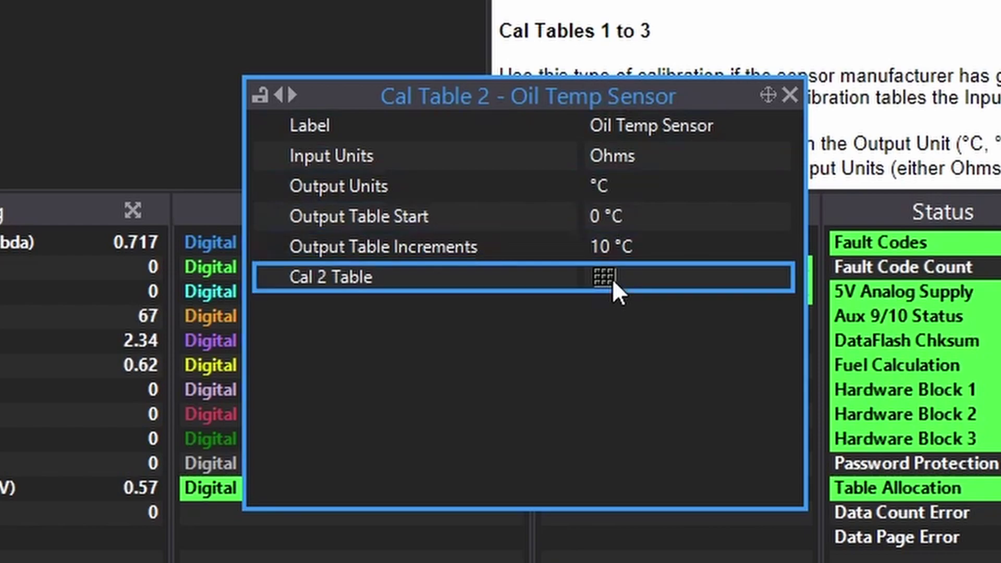
# Step: Open the Cal 2 Table grid and widen it to reveal the 140 and 150 °C columns
pyautogui.click(613, 282)
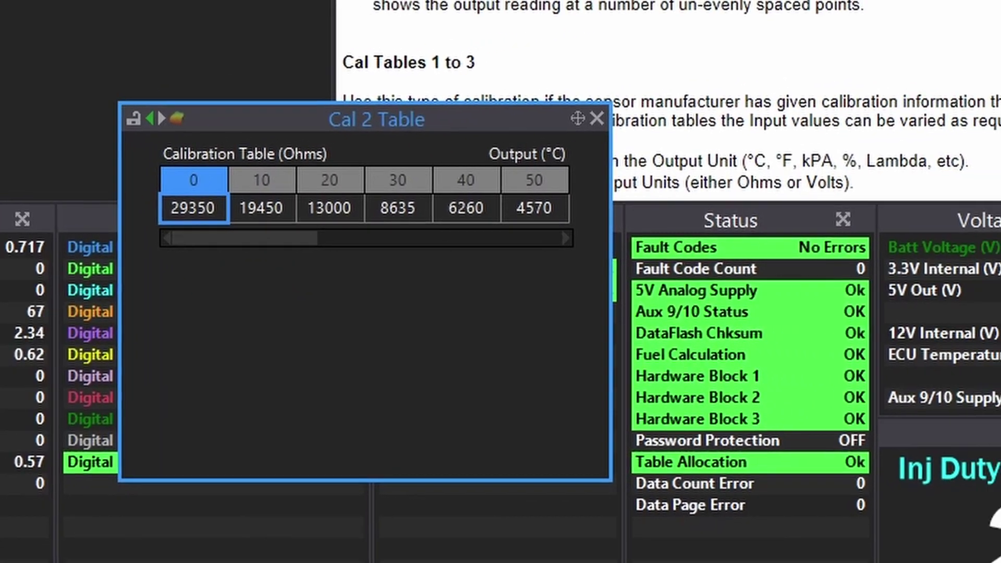
pyautogui.moveTo(808, 220); pyautogui.dragTo(1000, 245)
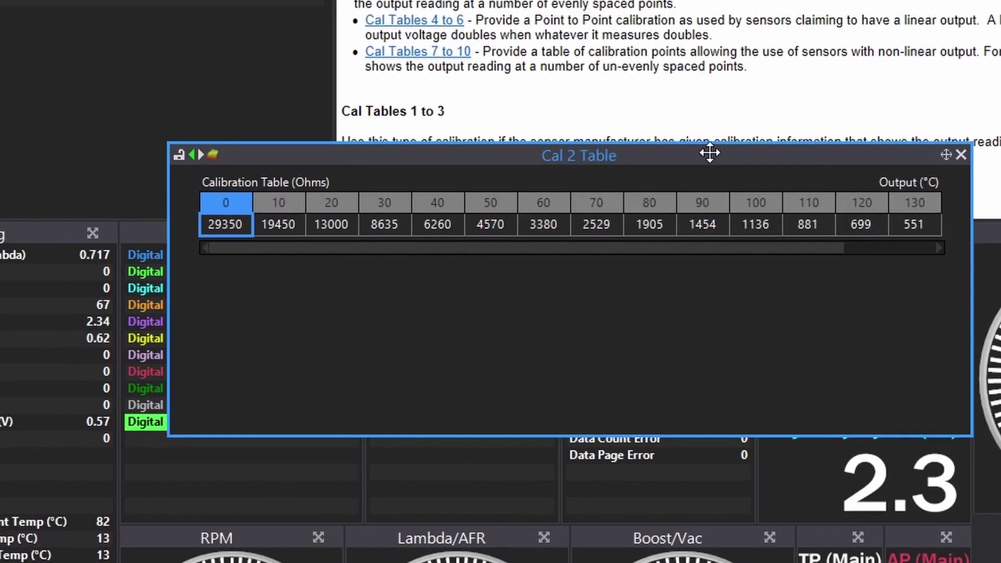
pyautogui.moveTo(710, 153); pyautogui.dragTo(465, 134)
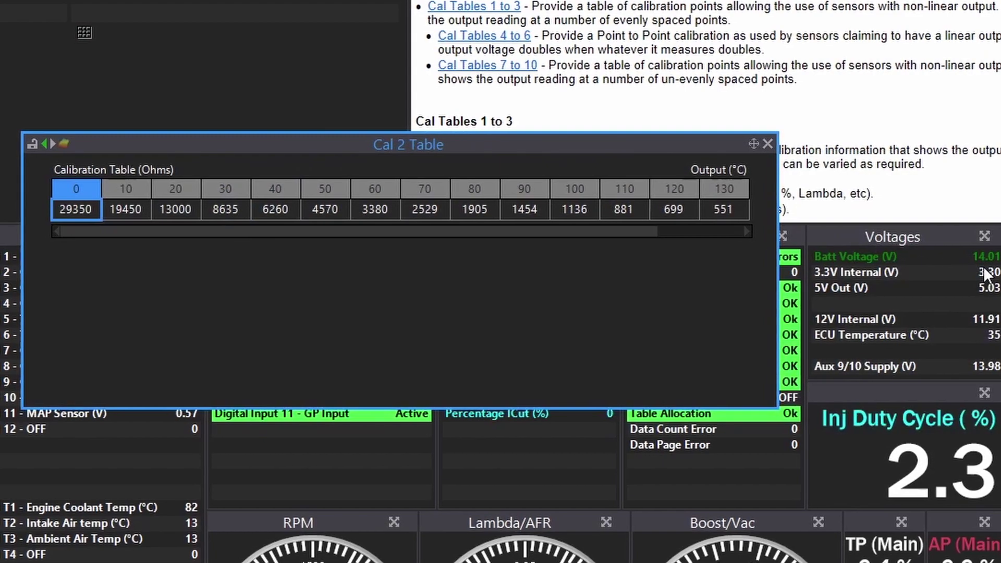
pyautogui.moveTo(771, 247); pyautogui.dragTo(967, 271)
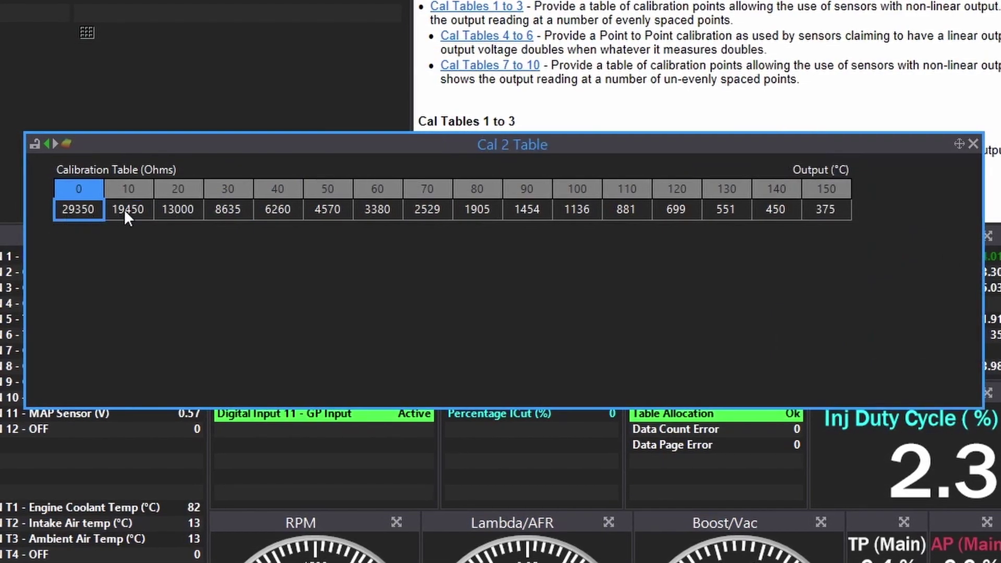
# Step: Check the resistances from 0 to 150 °C (29350 down to 375 Ohms), then delete the grid view
pyautogui.click(124, 209)
pyautogui.click(182, 212)
pyautogui.click(223, 210)
pyautogui.click(286, 208)
pyautogui.click(319, 210)
pyautogui.click(368, 208)
pyautogui.click(433, 212)
pyautogui.click(474, 207)
pyautogui.click(518, 209)
pyautogui.click(573, 208)
pyautogui.click(623, 209)
pyautogui.click(673, 209)
pyautogui.click(719, 211)
pyautogui.click(770, 211)
pyautogui.click(814, 210)
pyautogui.click(96, 211)
pyautogui.click(973, 143)
pyautogui.click(412, 285)
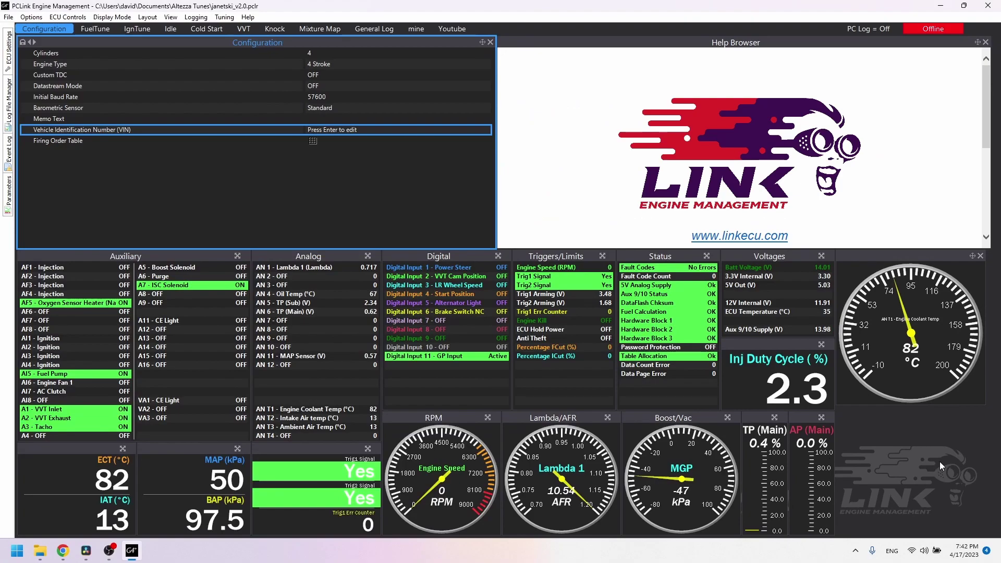
# Step: Add a dial gauge showing AN 4 - Oil Temp, then move it mid-screen and enlarge it
pyautogui.rightClick(884, 436)
pyautogui.moveTo(906, 444)
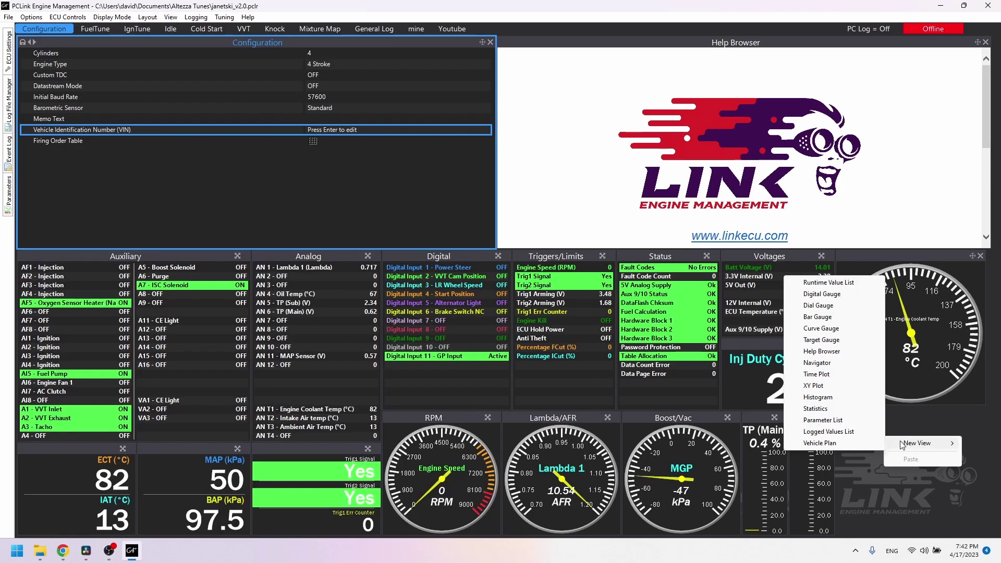
pyautogui.click(829, 308)
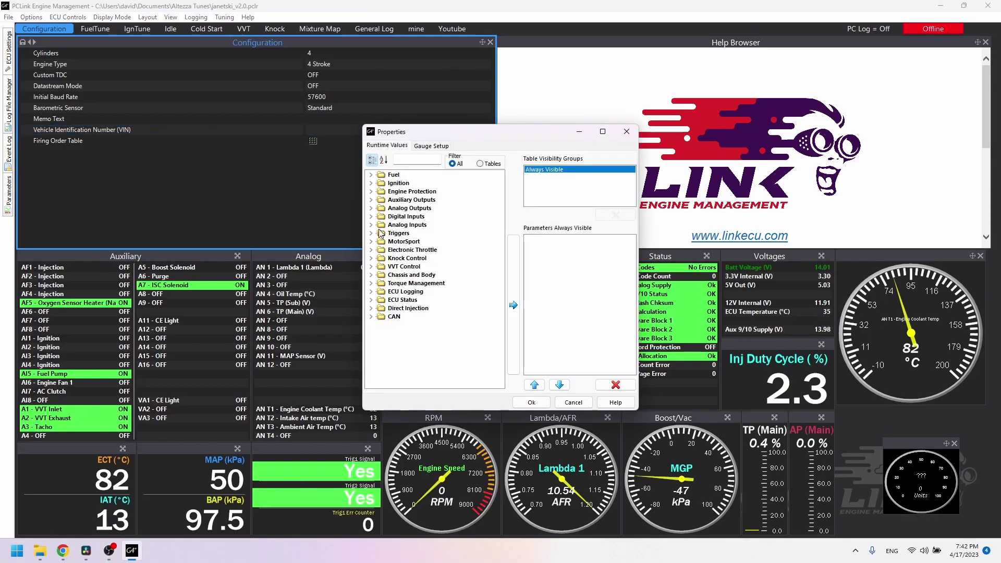
pyautogui.doubleClick(379, 235)
pyautogui.scroll(-5, 423, 294)
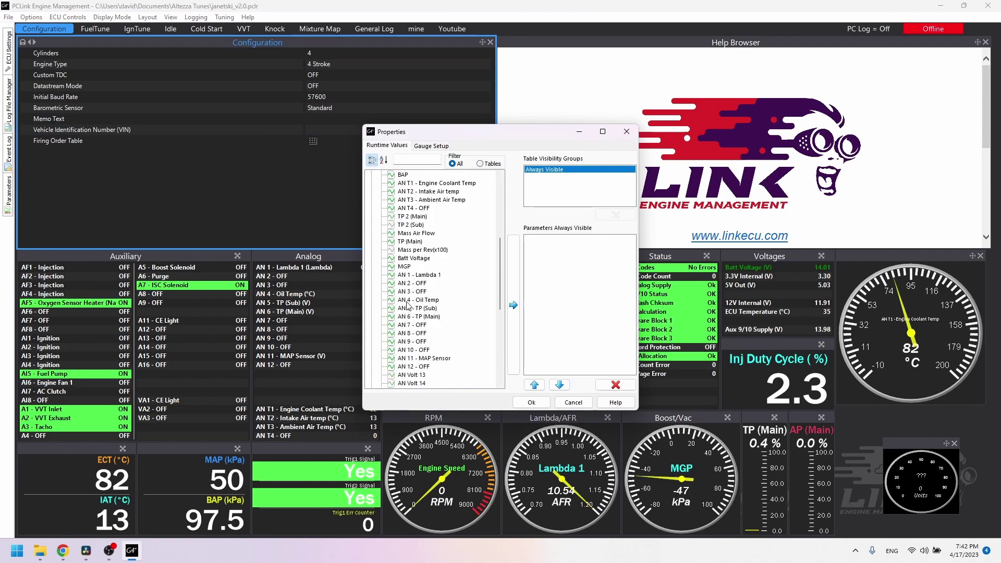
pyautogui.moveTo(412, 300); pyautogui.dragTo(545, 241)
pyautogui.click(533, 403)
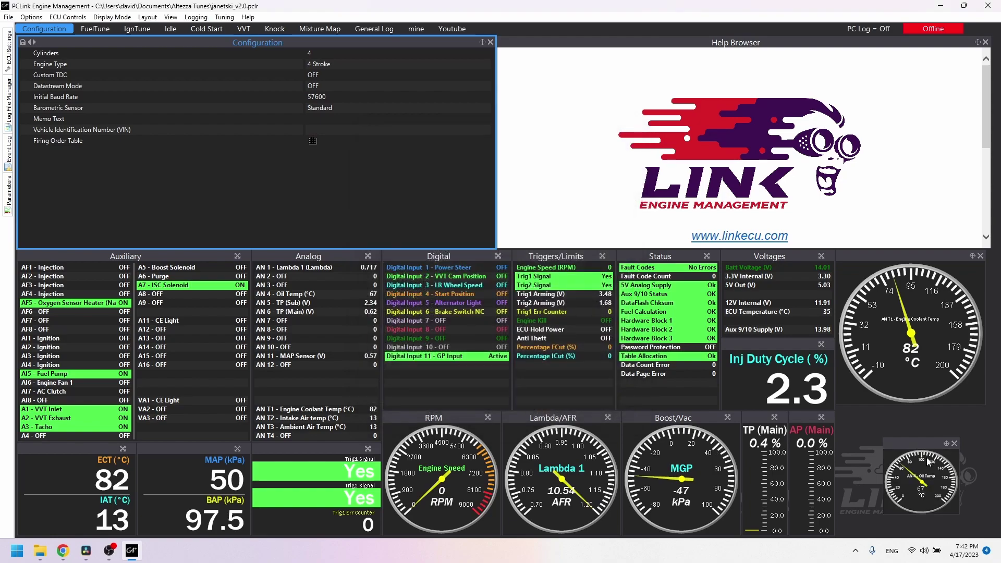
pyautogui.click(425, 217)
pyautogui.moveTo(468, 287); pyautogui.dragTo(733, 477)
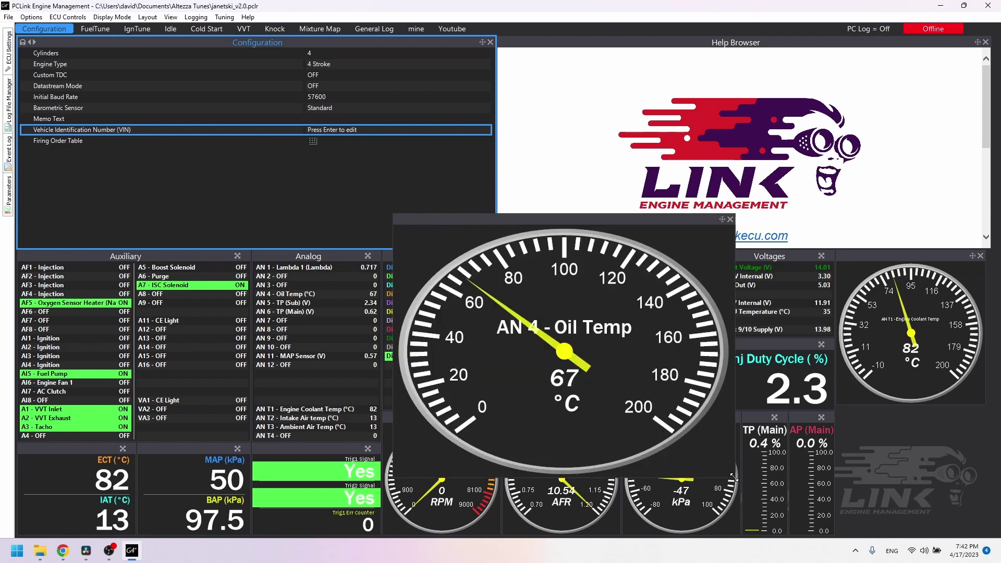